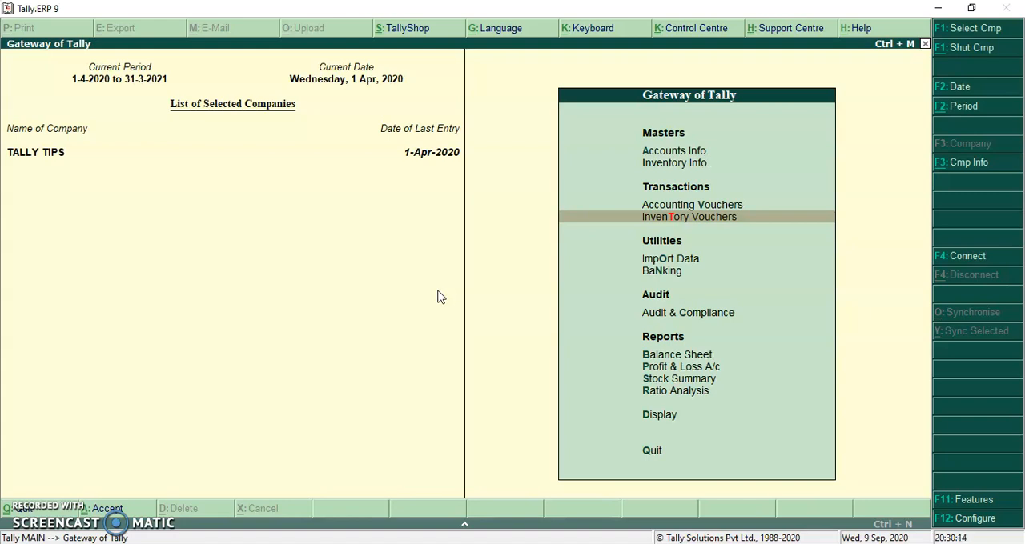
# Start a new inventory voucher and choose Production as the voucher type.
pyautogui.press('Up')
pyautogui.press('Down')
pyautogui.press('Return')
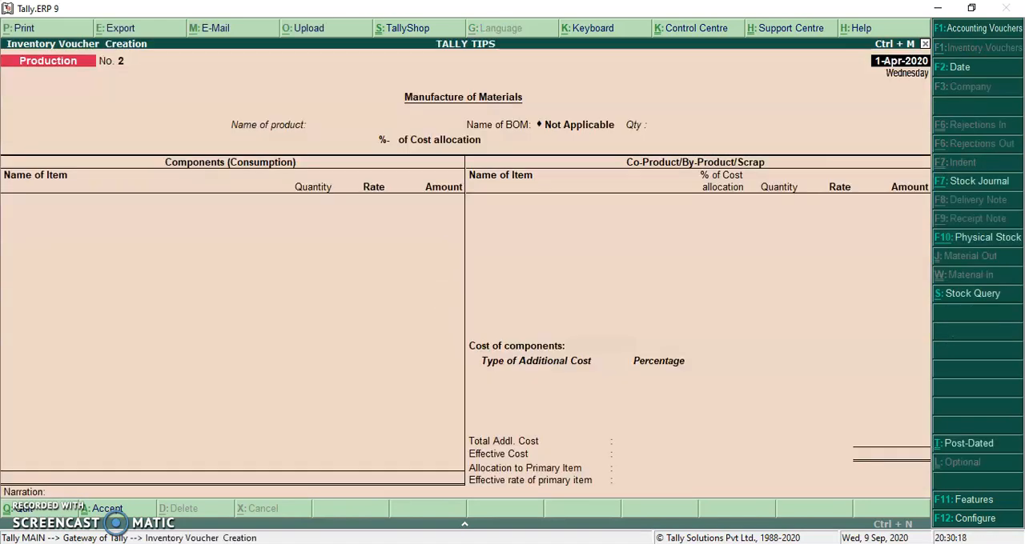
pyautogui.click(995, 182)
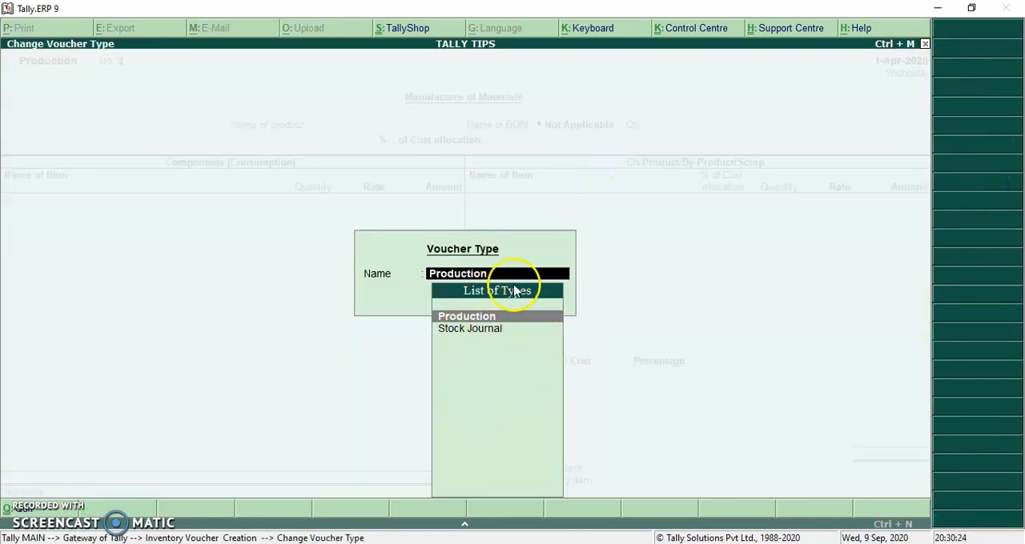
pyautogui.click(503, 317)
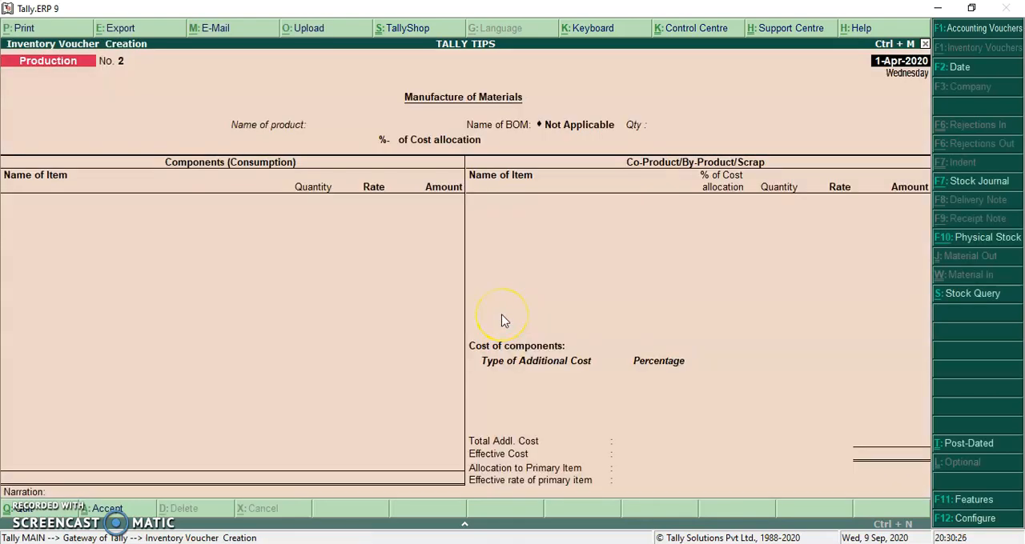
# Set the manufactured product to Computer Model No 101 with a quantity of 10.
pyautogui.press('Return')
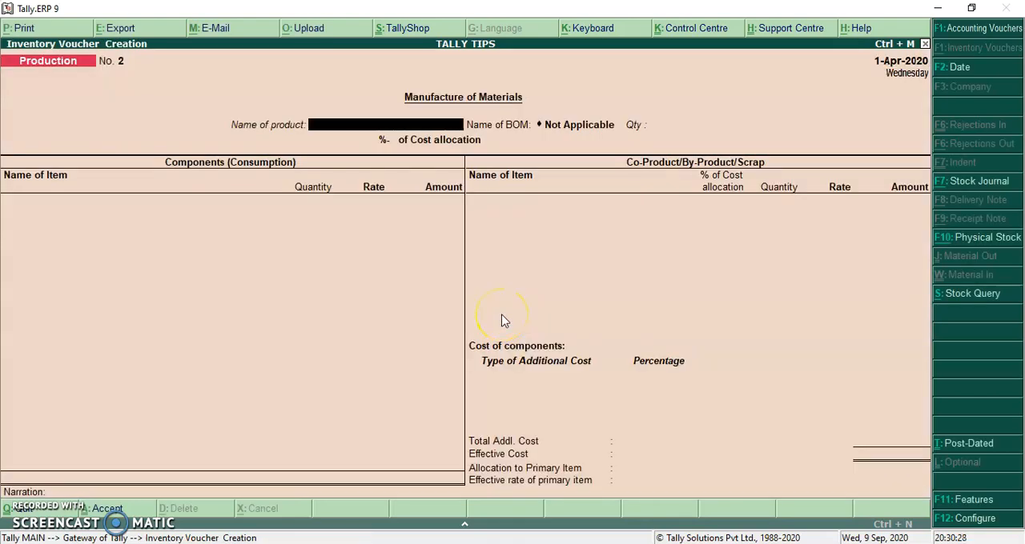
pyautogui.press('Down')
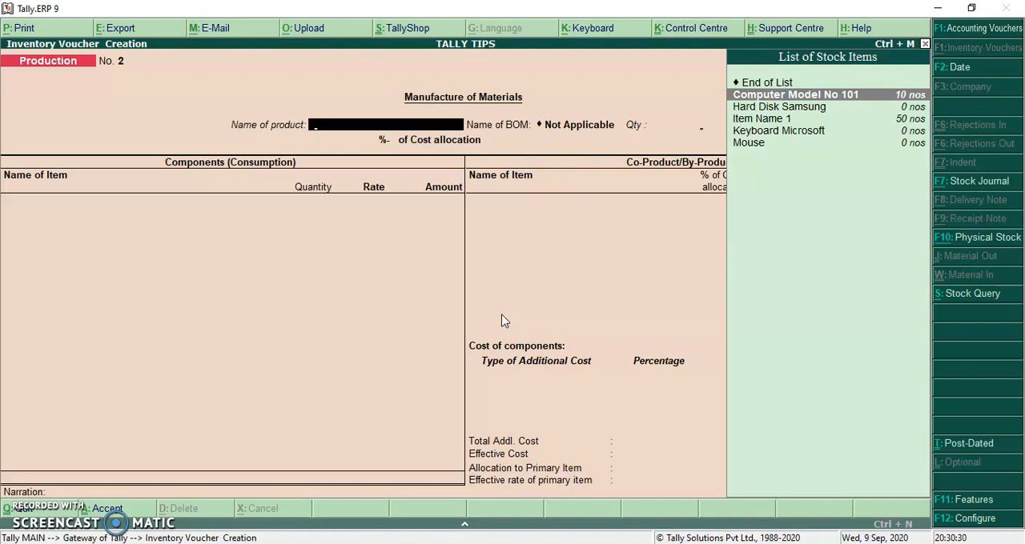
pyautogui.press('Return')
pyautogui.write('10')
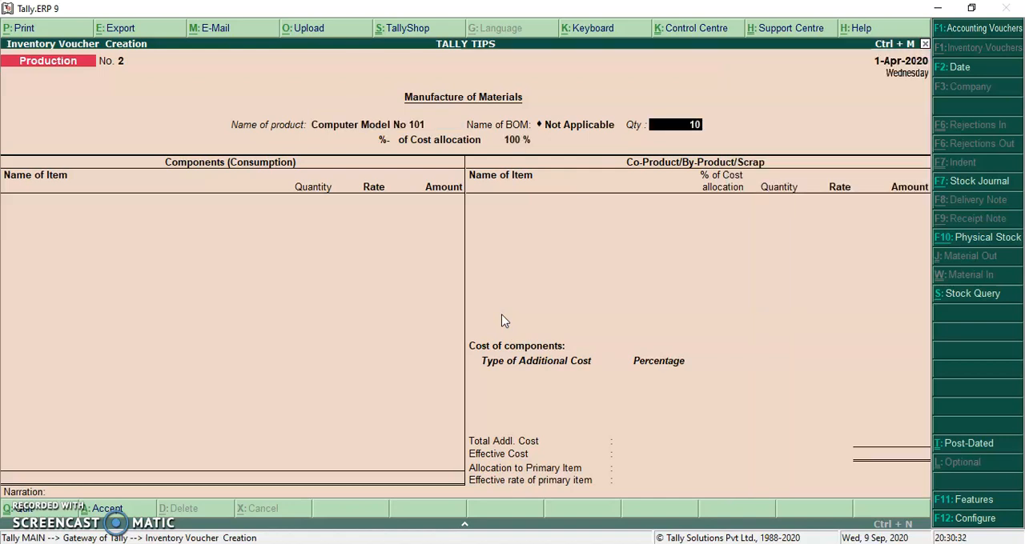
pyautogui.press('Return')
# Add Hard Disk Samsung as a consumed component with quantity 10, accepting the proposed rate and amount.
pyautogui.press('Down')
pyautogui.press('Down')
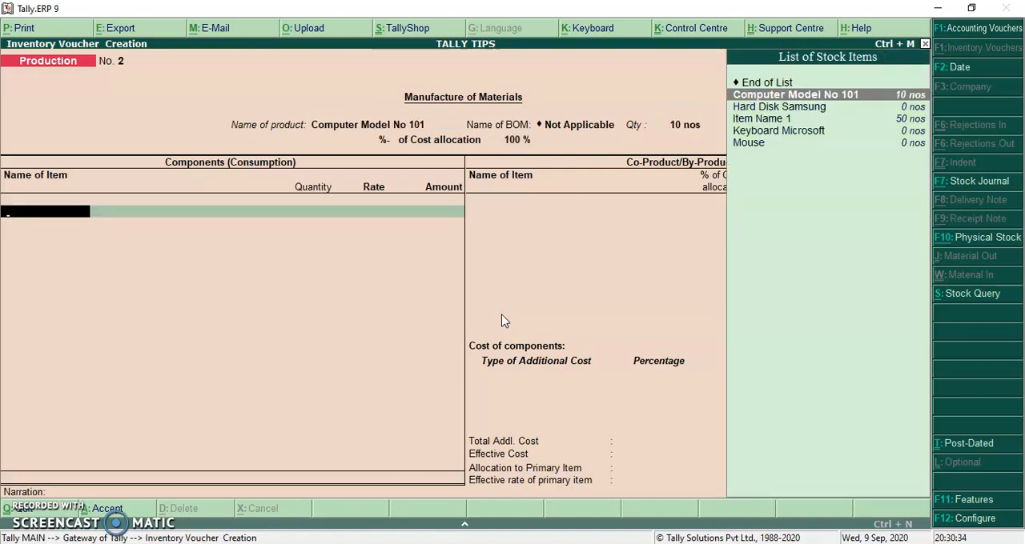
pyautogui.press('Return')
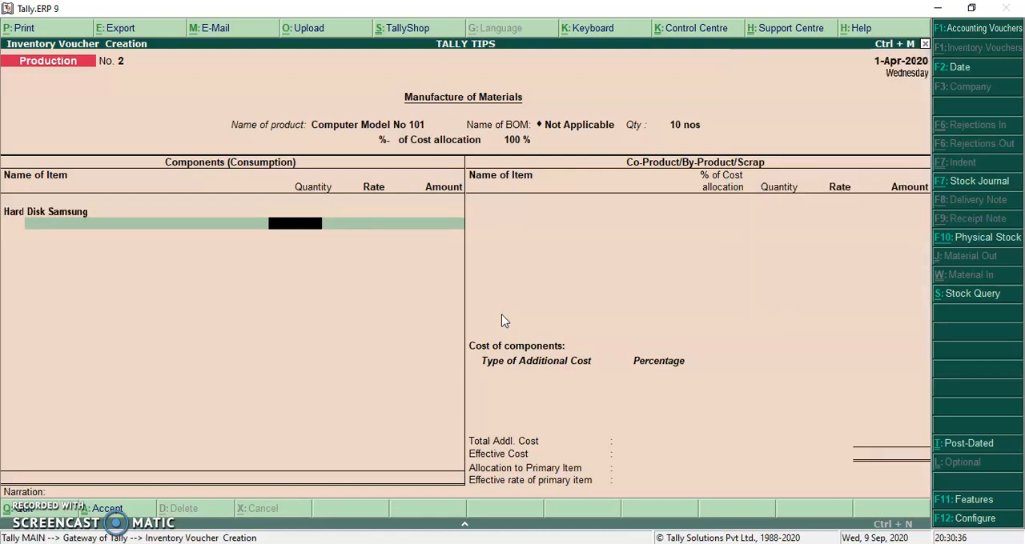
pyautogui.write('10')
pyautogui.press('Return')
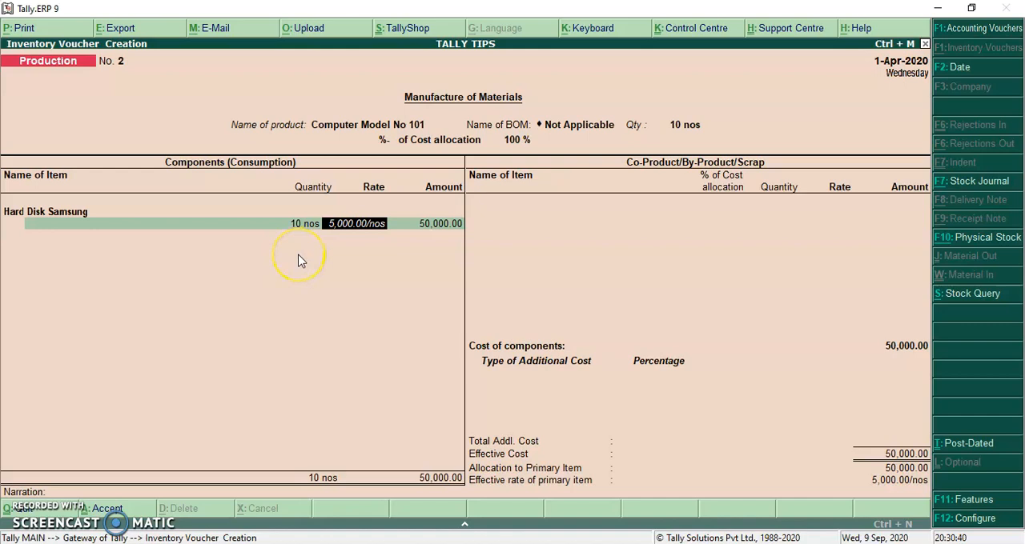
pyautogui.press('Return')
pyautogui.press('Return')
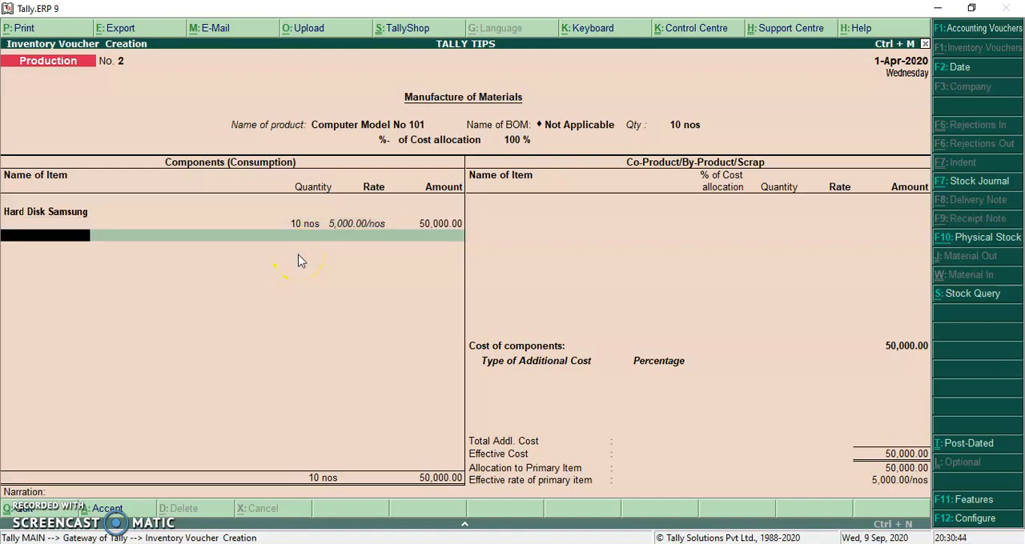
# Add Keyboard Microsoft as a consumed component with quantity 10, accepting the proposed rate and amount.
pyautogui.write('Ke')
pyautogui.press('Return')
pyautogui.write('10')
pyautogui.press('Return')
pyautogui.press('Return')
# Add Mouse as a consumed component with quantity 10, accepting the proposed rate and amount.
pyautogui.press('Return')
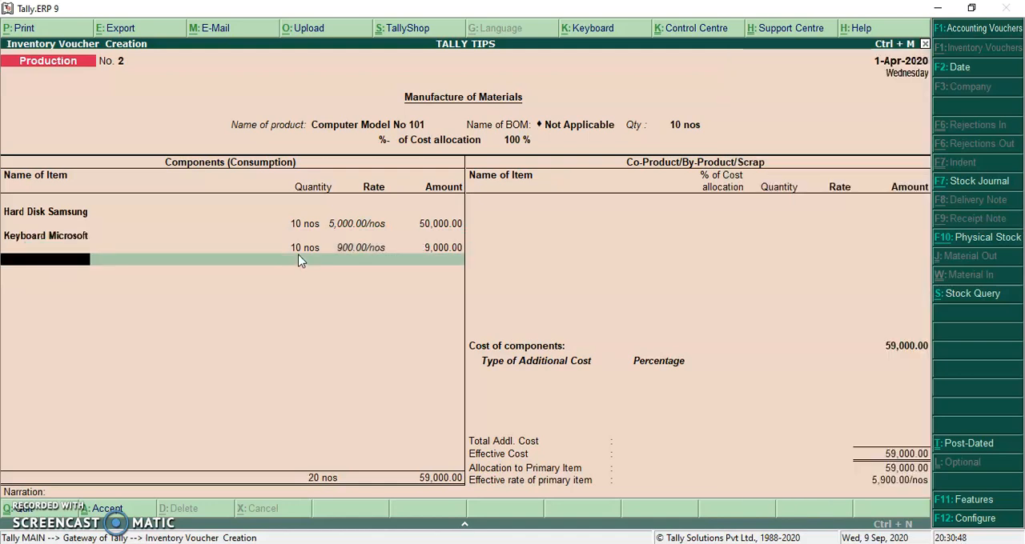
pyautogui.write('Mou')
pyautogui.press('Return')
pyautogui.write('10')
pyautogui.press('Return')
pyautogui.press('Return')
pyautogui.press('Return')
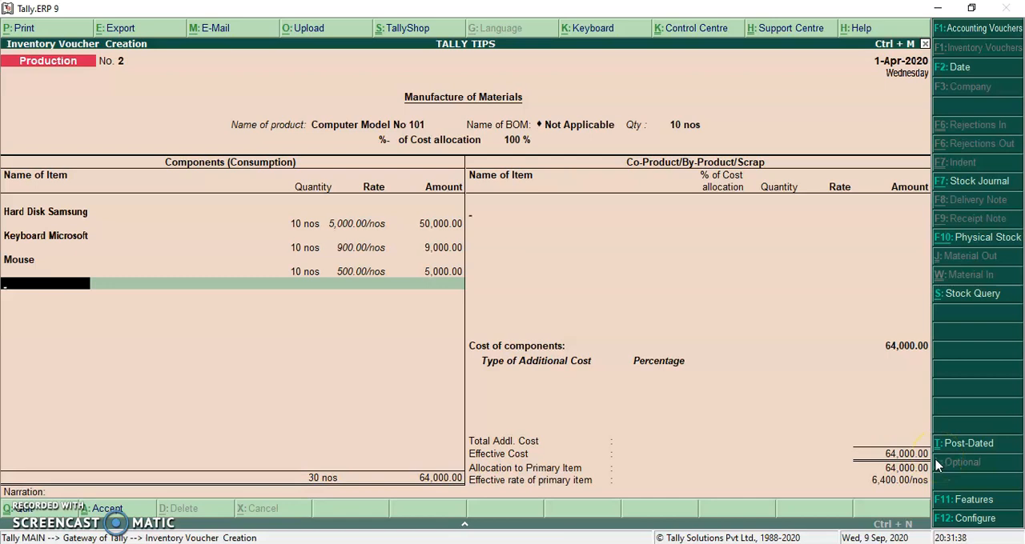
# End the component list, leave co-products empty, and choose Labour Charges as the first additional cost.
pyautogui.press('Return')
pyautogui.press('Return')
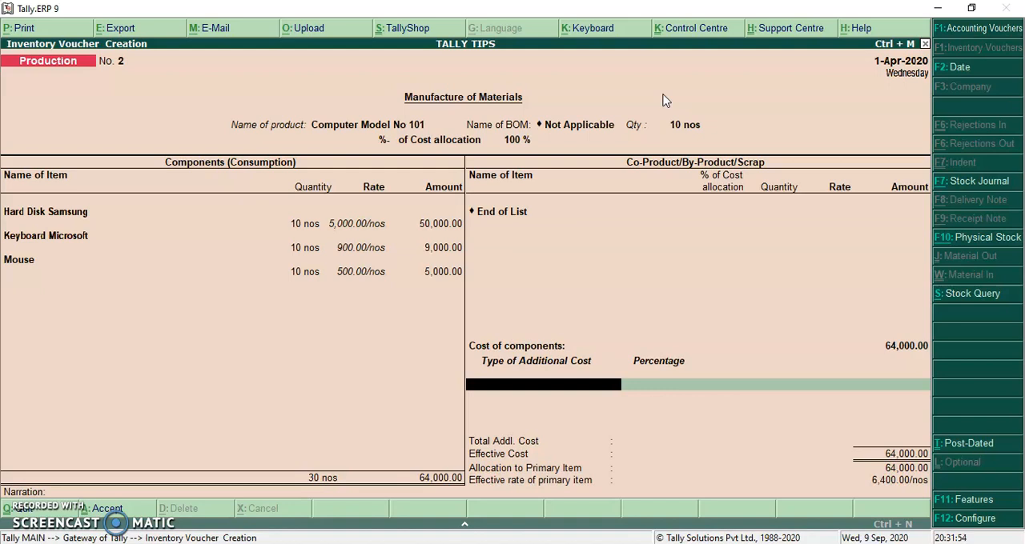
pyautogui.press('space')
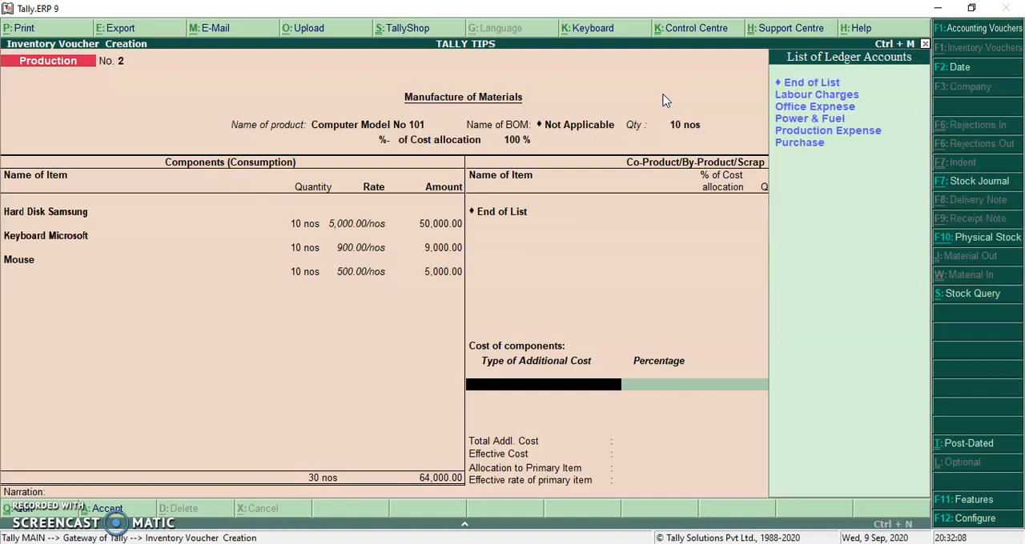
pyautogui.press('Down')
pyautogui.press('Return')
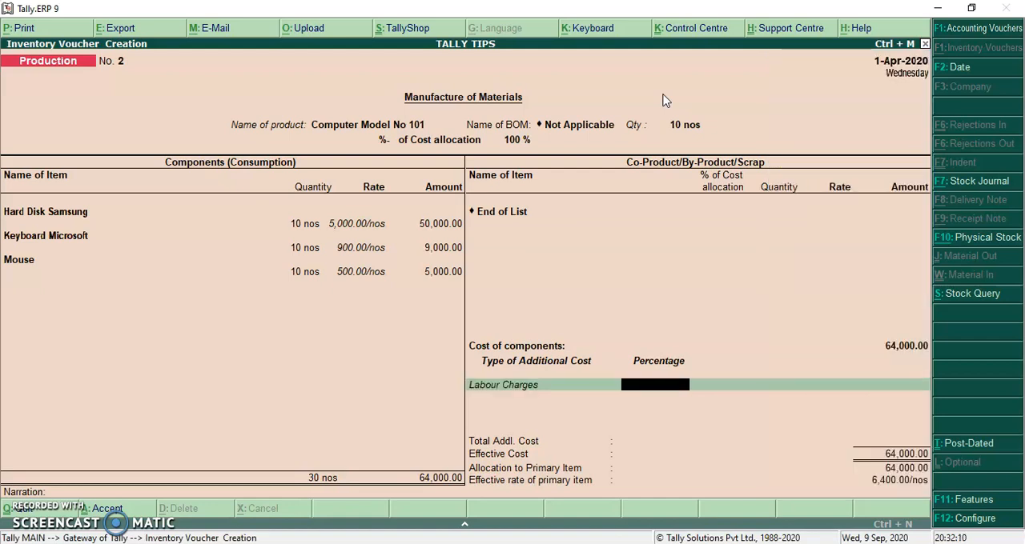
# Open the Labour Charges ledger from the voucher, review its group and settings, and accept it without edits.
pyautogui.press('BackSpace')
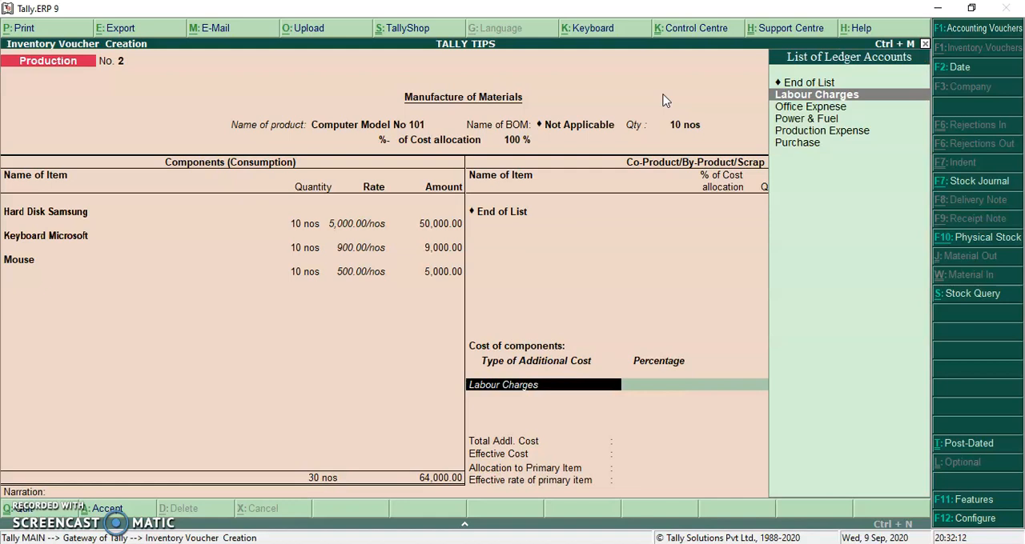
pyautogui.hotkey('ctrl', 'Return')
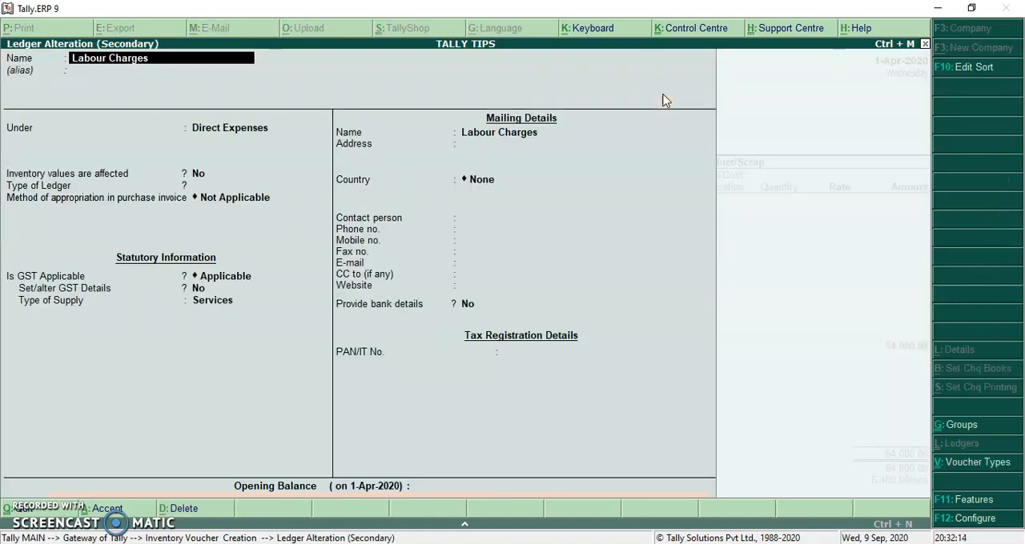
pyautogui.press('Return')
pyautogui.press('Return')
pyautogui.press('Return')
pyautogui.press('Return')
pyautogui.press('Return')
pyautogui.press('Return')
pyautogui.press('Return')
pyautogui.press('Return')
pyautogui.press('Return')
pyautogui.press('Return')
pyautogui.press('Return')
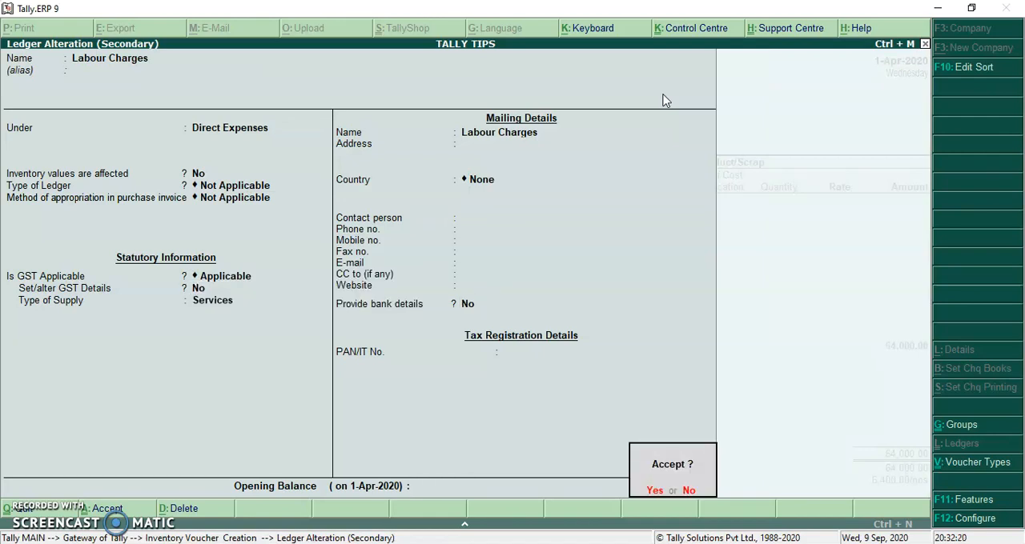
pyautogui.click(662, 94)
pyautogui.press('Return')
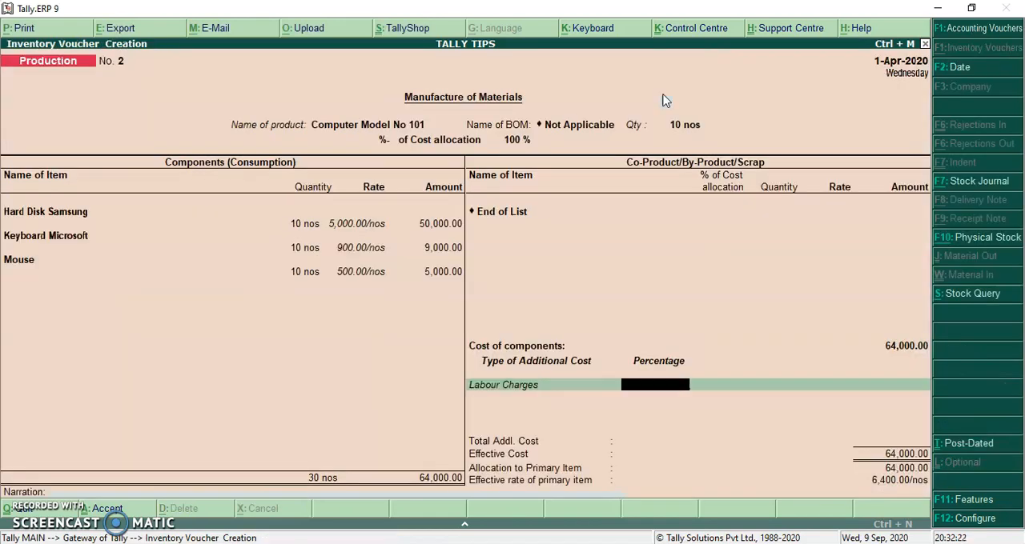
# Set the Labour Charges additional cost to 1 % of the component cost.
pyautogui.press('BackSpace')
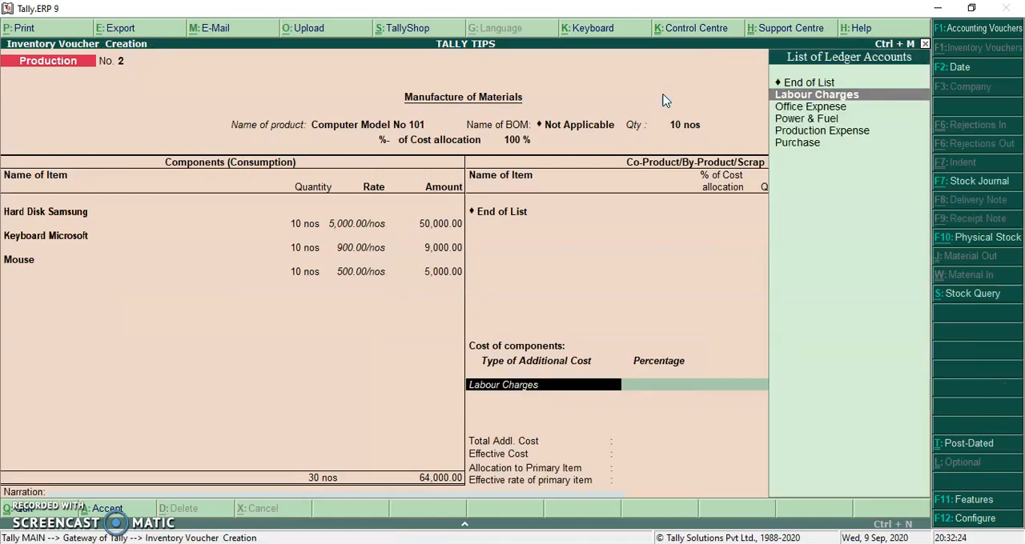
pyautogui.press('Return')
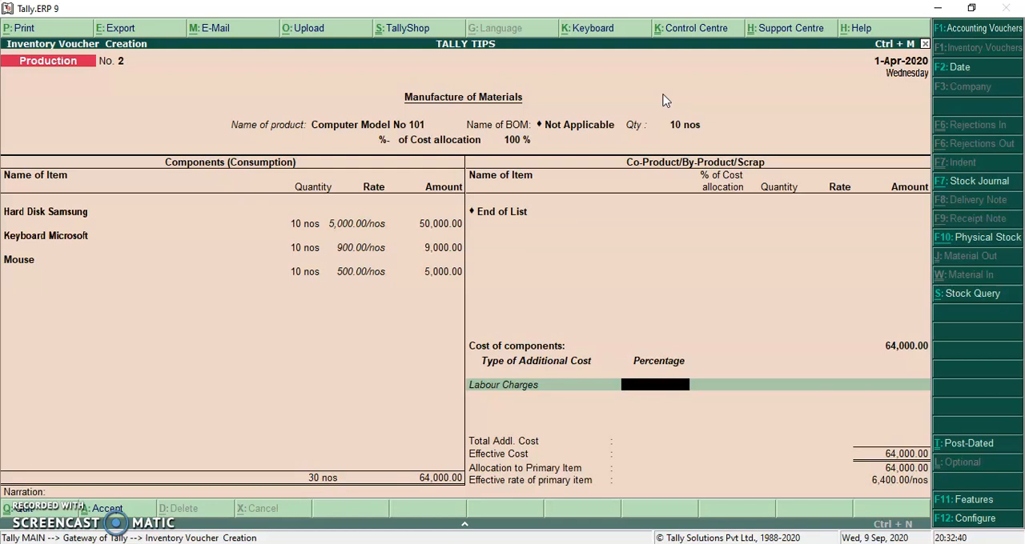
pyautogui.press('Return')
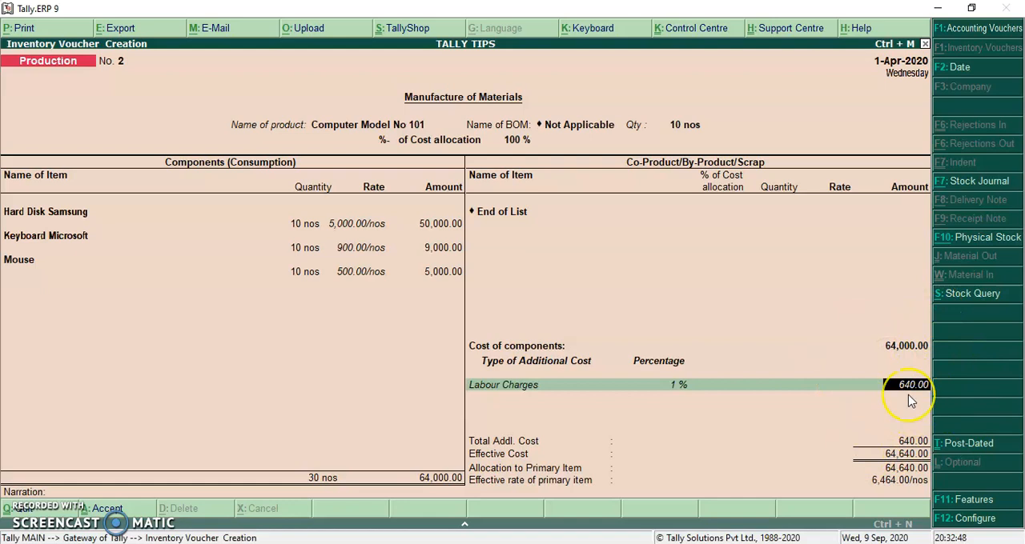
pyautogui.press('Return')
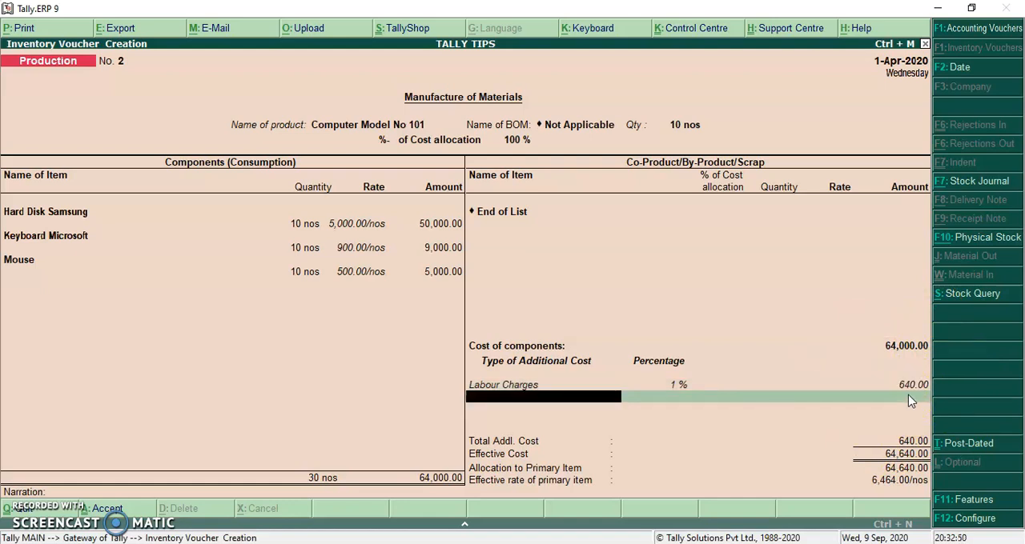
# Add Power & Fuel as a second additional cost at 0.5 %.
pyautogui.write('po')
pyautogui.press('Return')
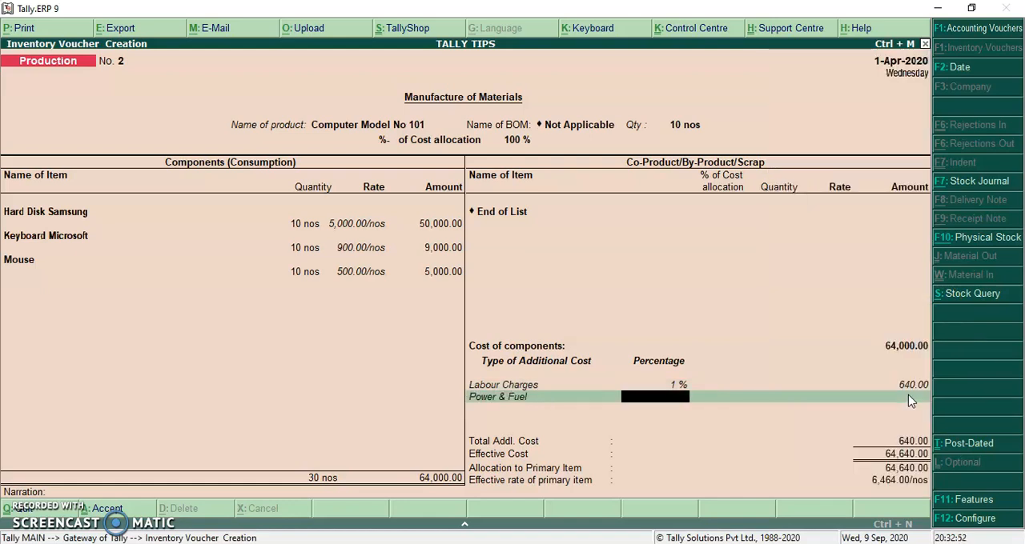
pyautogui.write('.5')
pyautogui.press('Return')
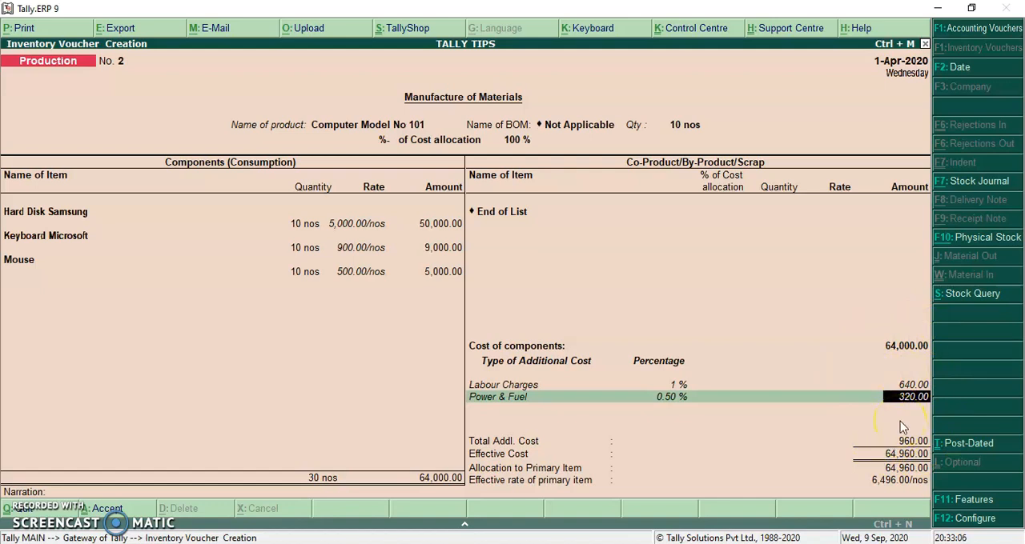
# Remove the percentage-based Labour Charges and Power & Fuel lines from the additional costs.
pyautogui.press('BackSpace')
pyautogui.press('BackSpace')
pyautogui.press('BackSpace')
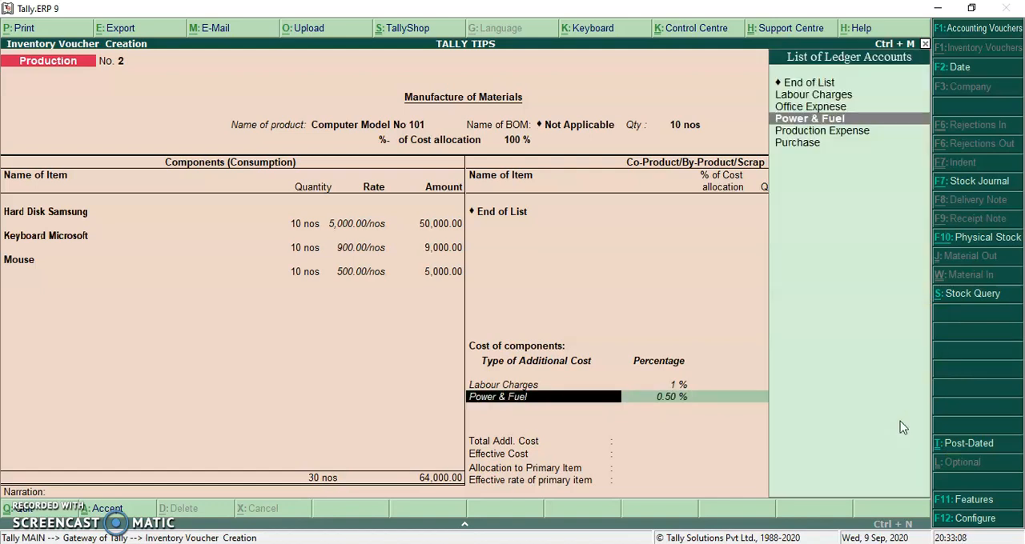
pyautogui.press('BackSpace')
pyautogui.press('BackSpace')
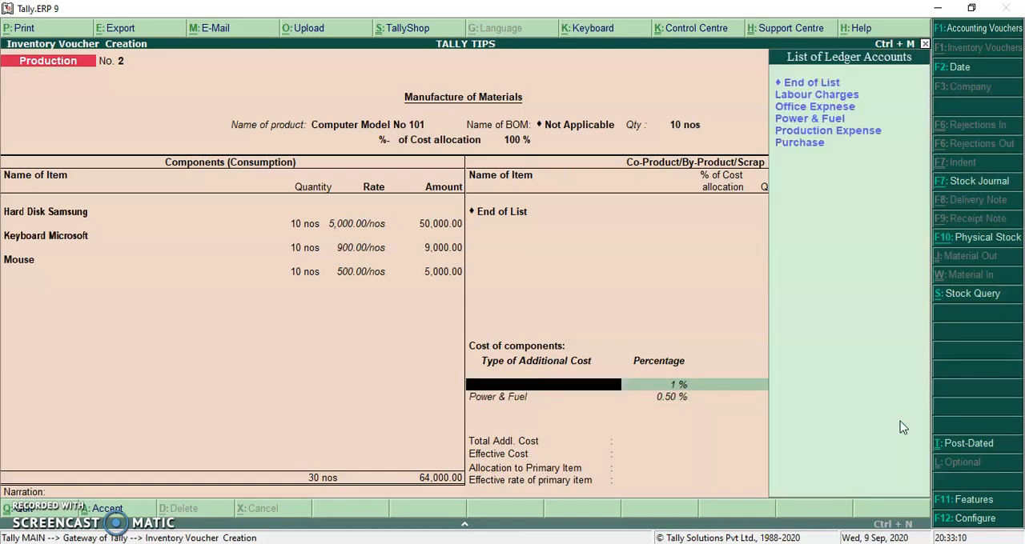
pyautogui.press('Up')
pyautogui.press('Return')
pyautogui.press('space')
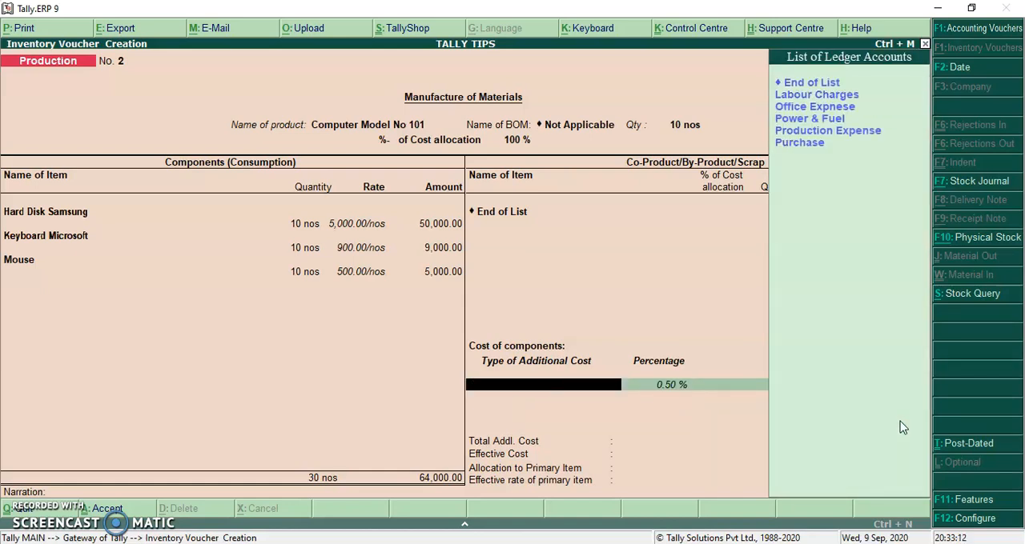
pyautogui.press('Up')
pyautogui.press('Return')
# Add Labour Charges as an additional cost without a percentage, using the calculator to enter its amount as 10*50.
pyautogui.press('BackSpace')
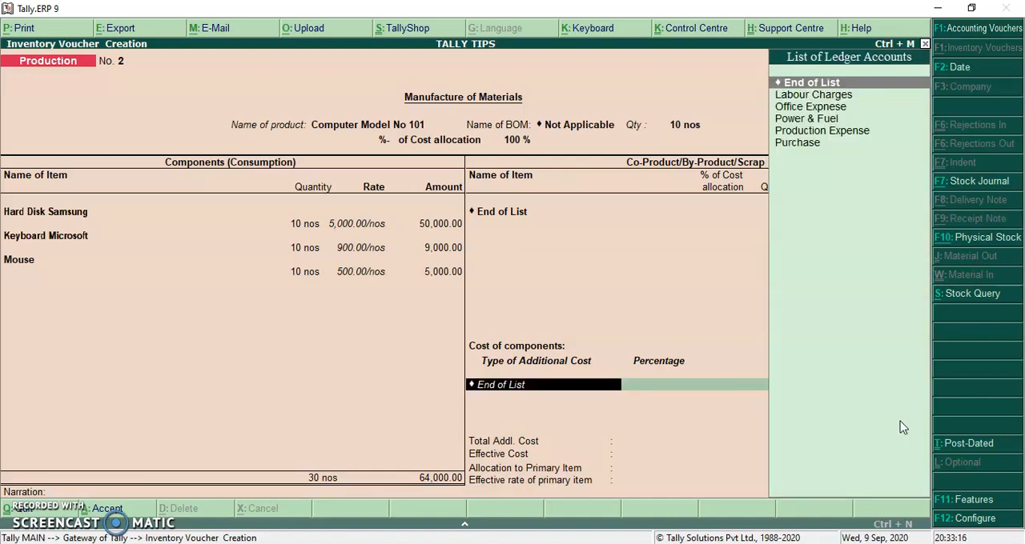
pyautogui.press('Down')
pyautogui.press('Return')
pyautogui.press('Return')
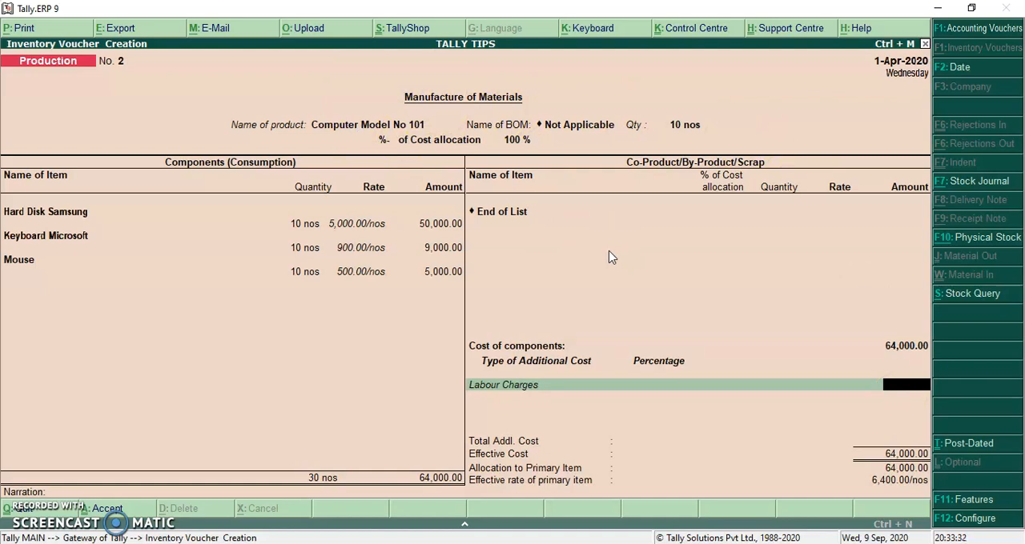
pyautogui.hotkey('ctrl', 'n')
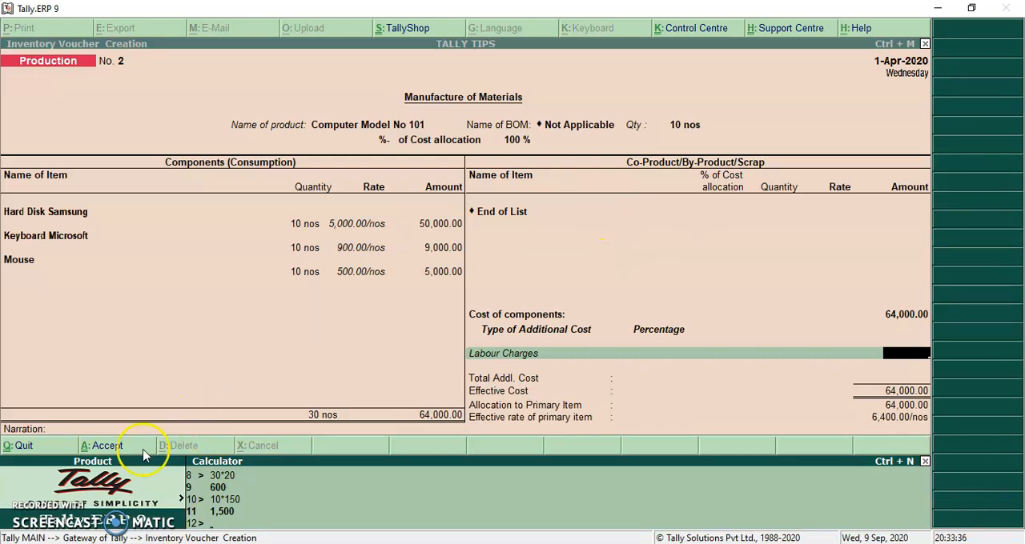
pyautogui.write('1')
pyautogui.write('50')
pyautogui.press('Return')
pyautogui.press('Return')
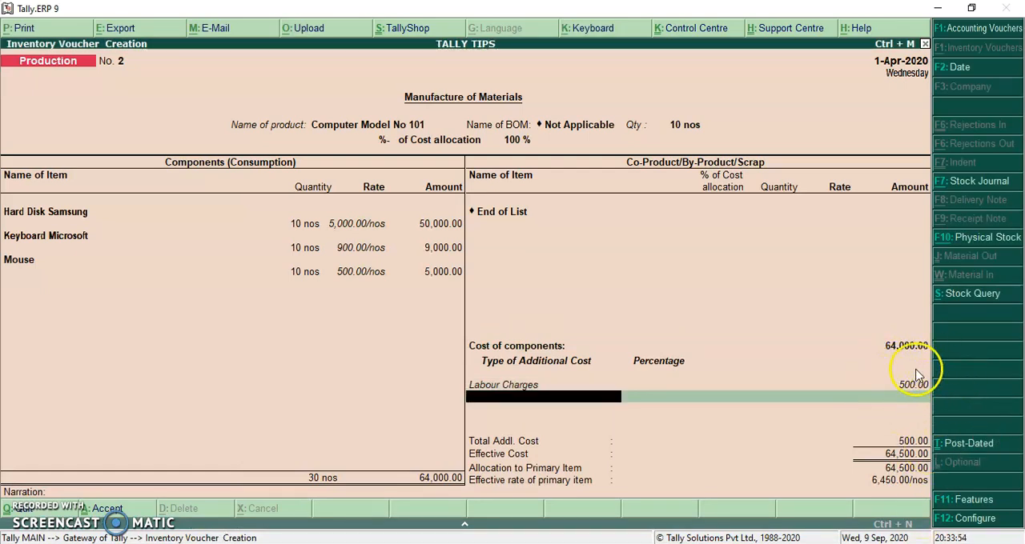
# Add Power & Fuel as a second additional cost without a percentage, calculating its amount as 10*30.
pyautogui.write('Po')
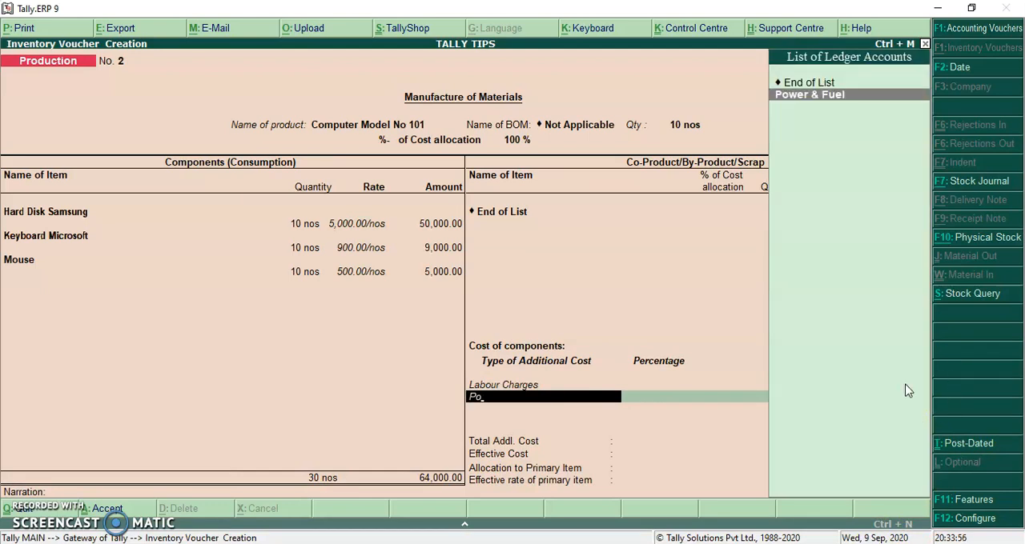
pyautogui.press('Return')
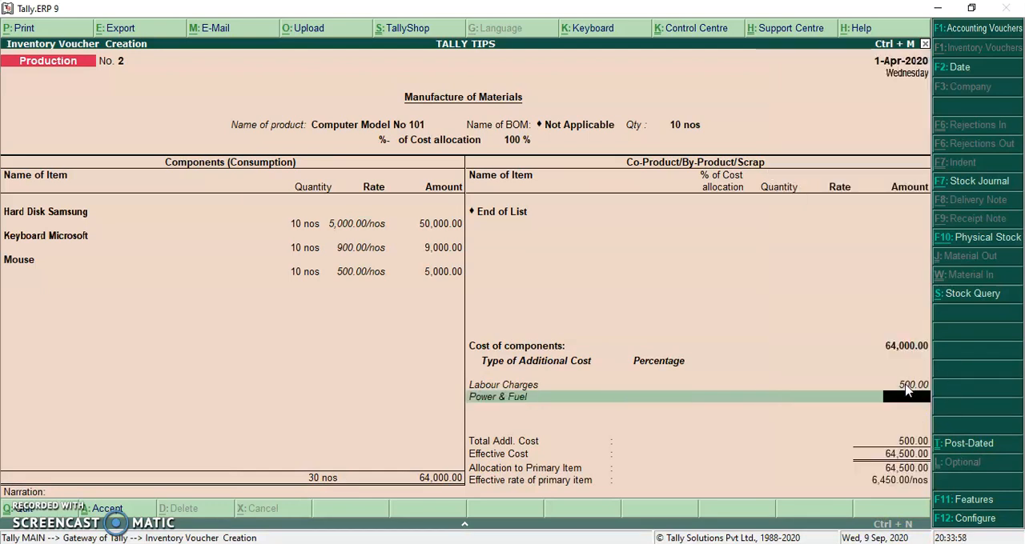
pyautogui.hotkey('ctrl', 'n')
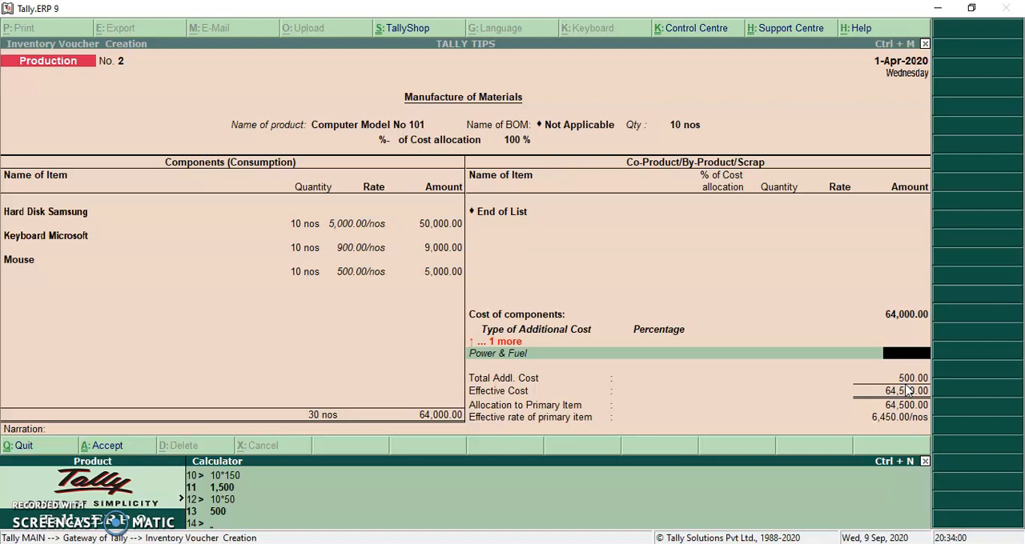
pyautogui.write('10*30')
pyautogui.press('Return')
pyautogui.press('Return')
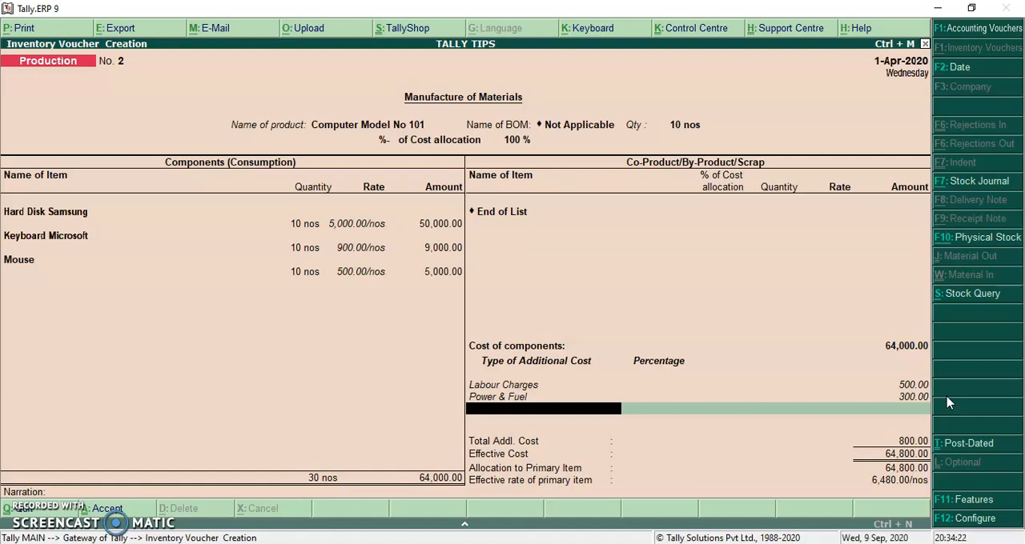
# Remove the Power & Fuel and Labour Charges lines from the additional costs.
pyautogui.press('BackSpace')
pyautogui.press('BackSpace')
pyautogui.press('BackSpace')
pyautogui.press('BackSpace')
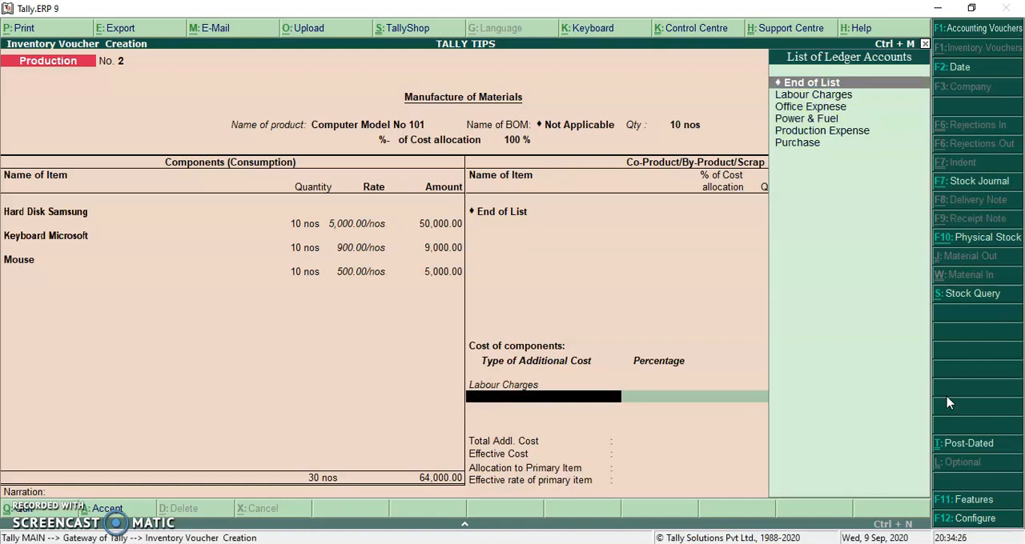
pyautogui.press('Return')
pyautogui.press('BackSpace')
pyautogui.press('BackSpace')
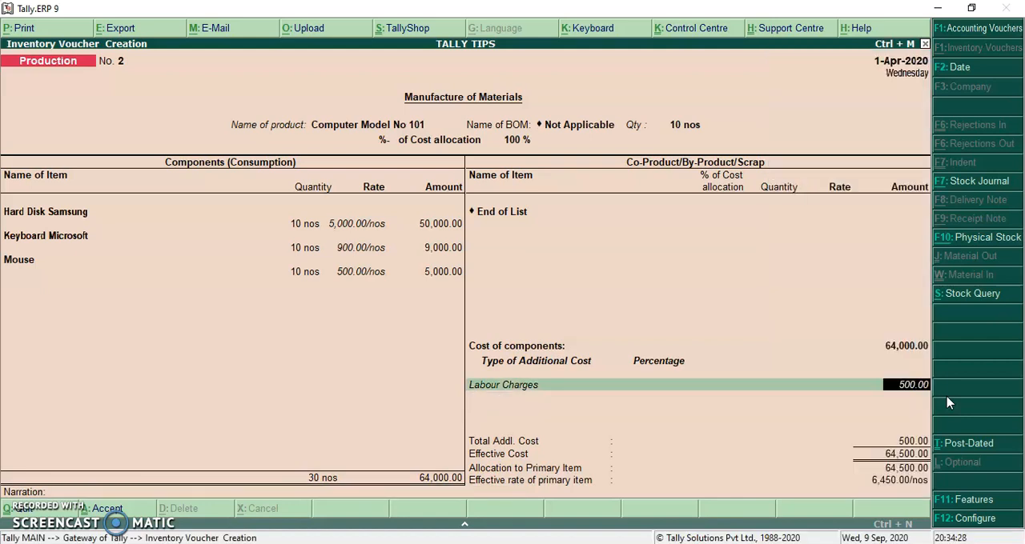
pyautogui.press('BackSpace')
pyautogui.press('Down')
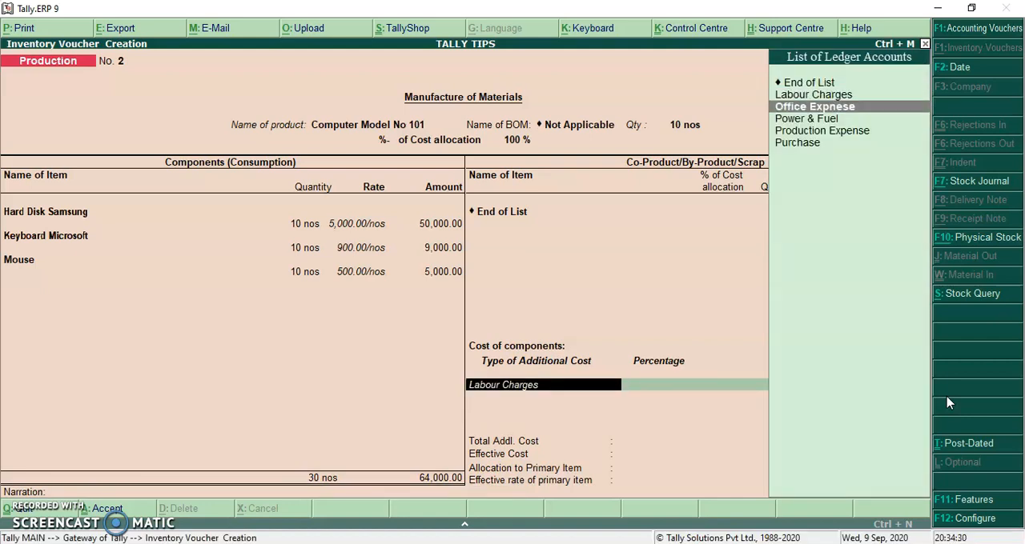
pyautogui.press('Up')
pyautogui.press('Up')
pyautogui.press('Return')
pyautogui.press('BackSpace')
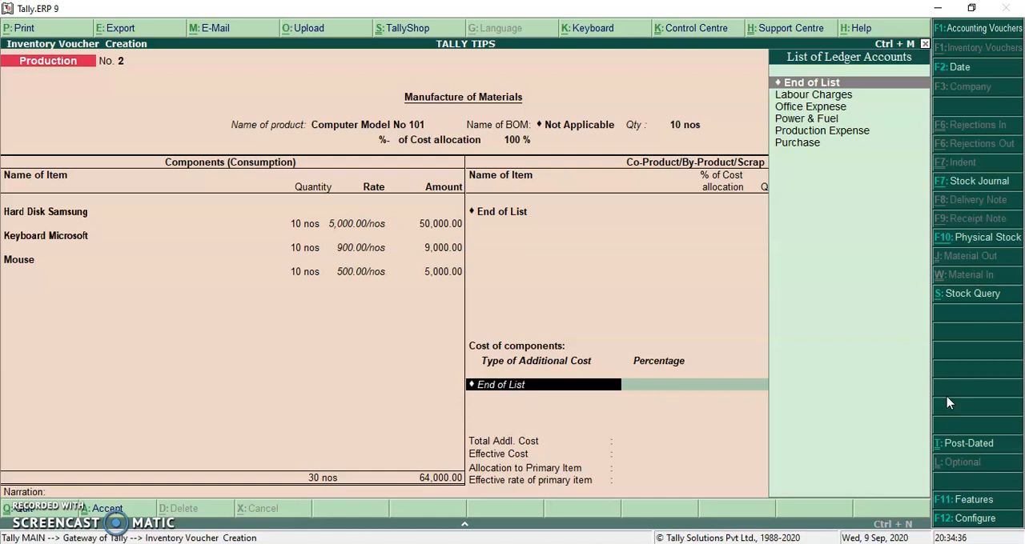
# Choose Production Expense as the only type of additional cost.
pyautogui.press('Down')
pyautogui.press('Down')
pyautogui.press('Down')
pyautogui.press('Down')
pyautogui.press('Return')
pyautogui.press('BackSpace')
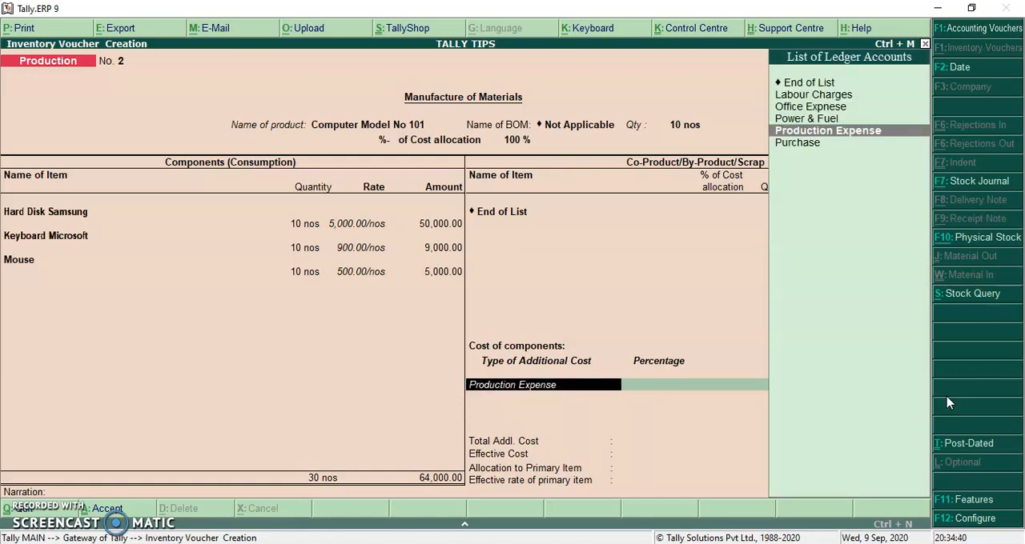
# Review the Production Expense ledger's group and statutory settings, and accept the ledger without changes.
pyautogui.hotkey('ctrl', 'Return')
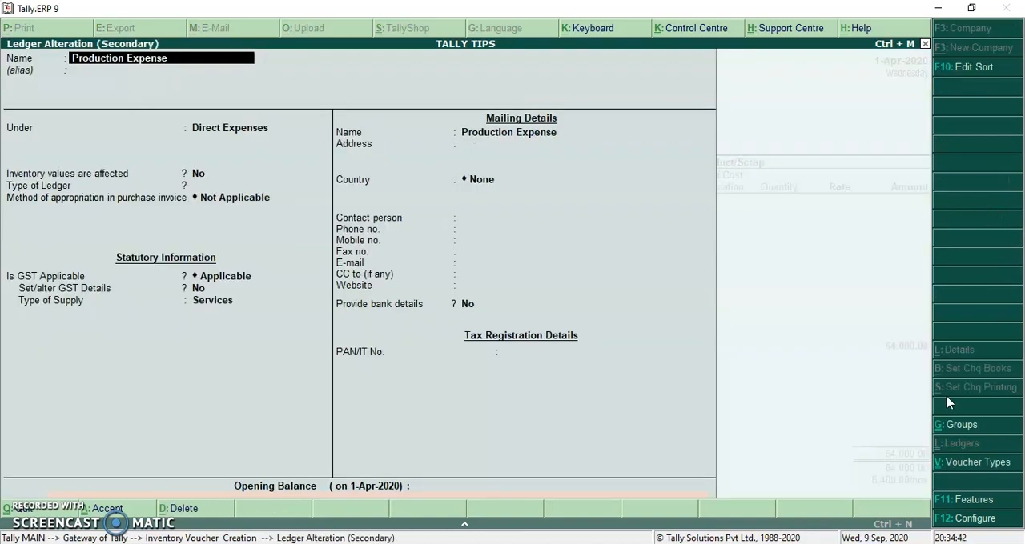
pyautogui.press('Return')
pyautogui.press('Return')
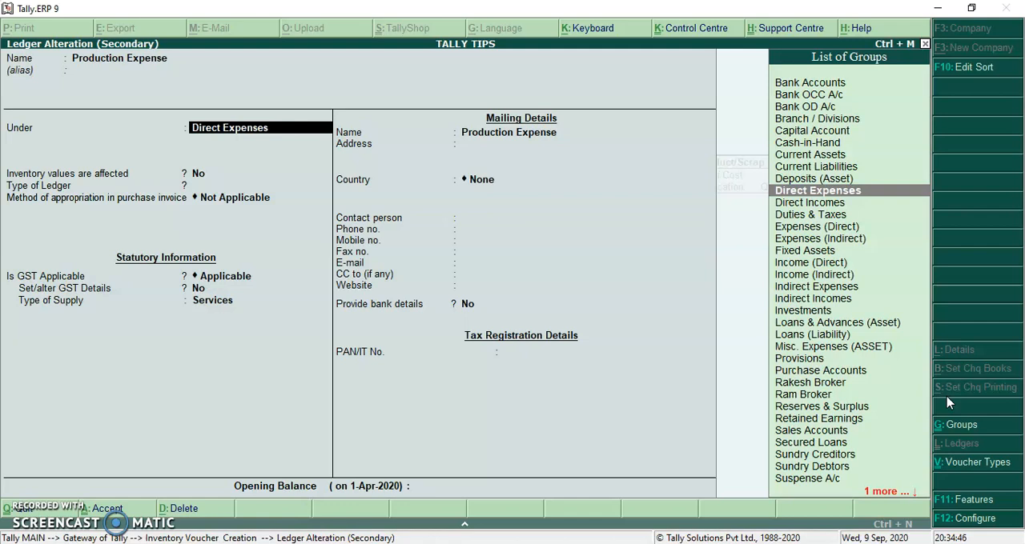
pyautogui.press('Return')
pyautogui.press('Return')
pyautogui.press('Return')
pyautogui.press('Return')
pyautogui.press('Return')
pyautogui.press('Return')
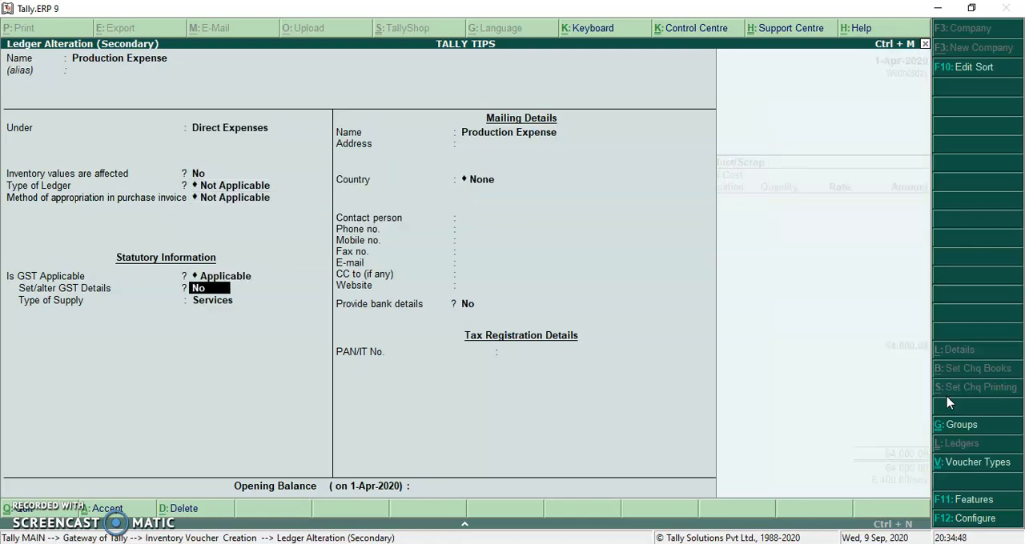
pyautogui.press('Return')
pyautogui.press('Return')
pyautogui.press('Return')
pyautogui.press('Return')
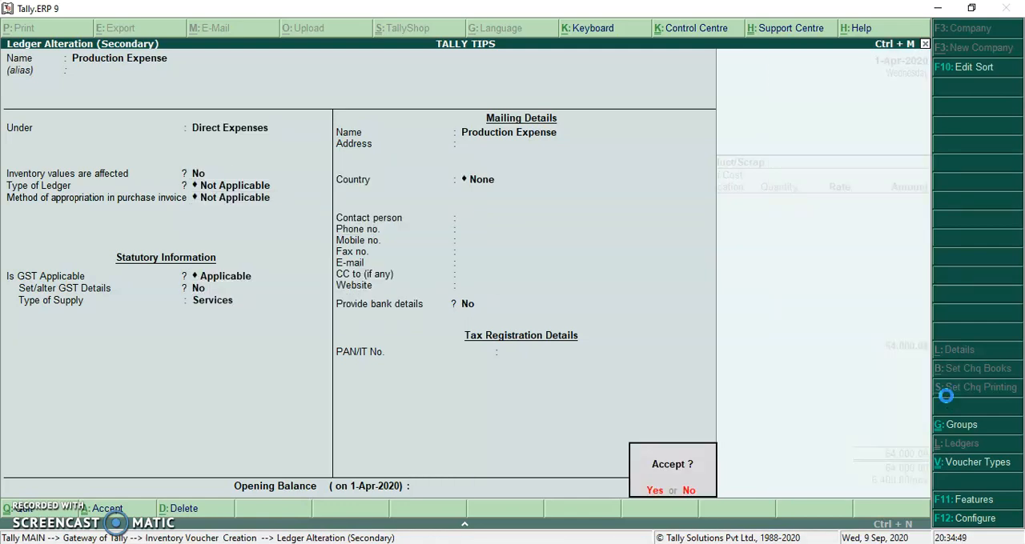
pyautogui.press('Return')
pyautogui.press('Return')
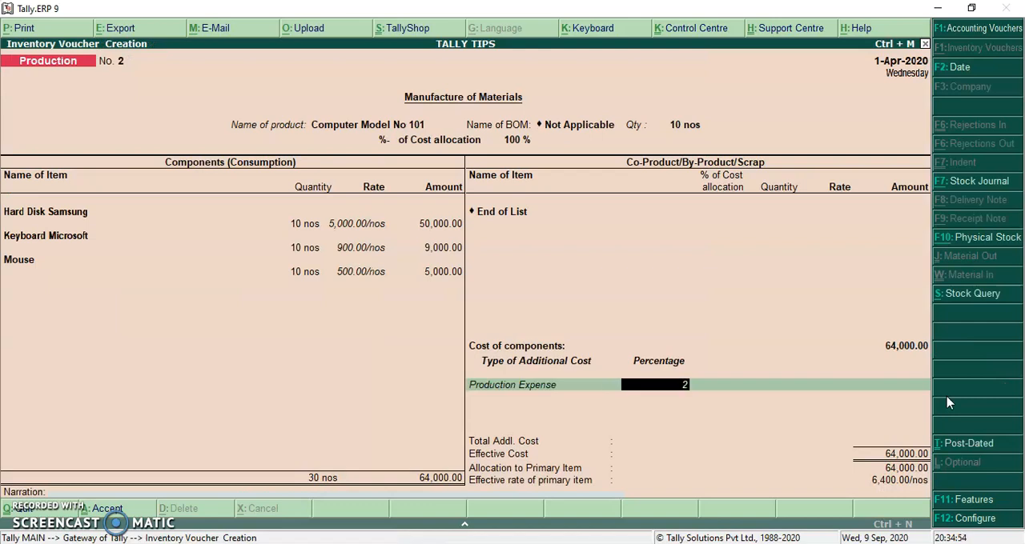
# Try a 2 % rate for the Production Expense additional cost and clear the percentage again.
pyautogui.write('2')
pyautogui.press('Return')
pyautogui.press('BackSpace')
pyautogui.press('BackSpace')
pyautogui.press('Return')
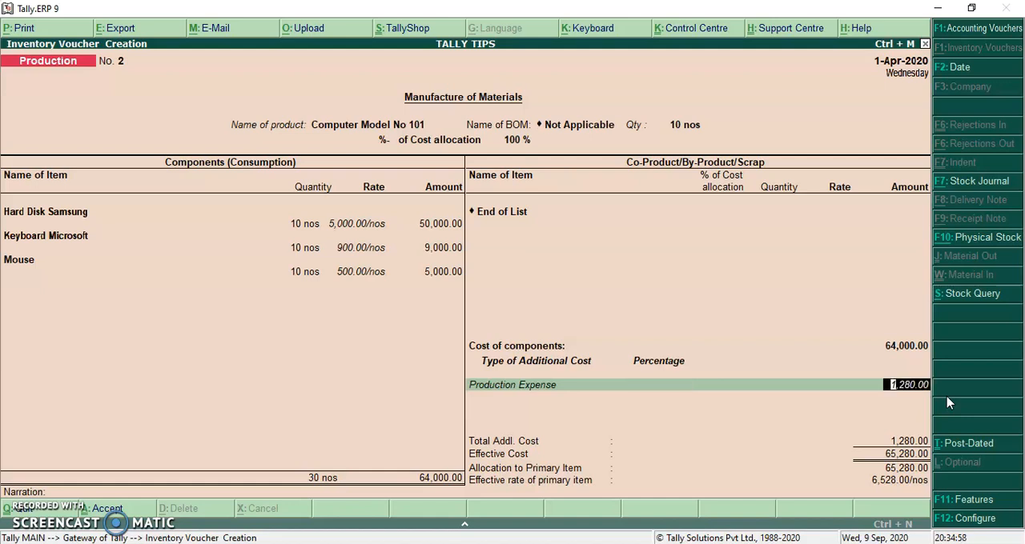
# Set the Production Expense amount to 1,500 by calculating 150*10 in the calculator.
pyautogui.hotkey('ctrl', 'n')
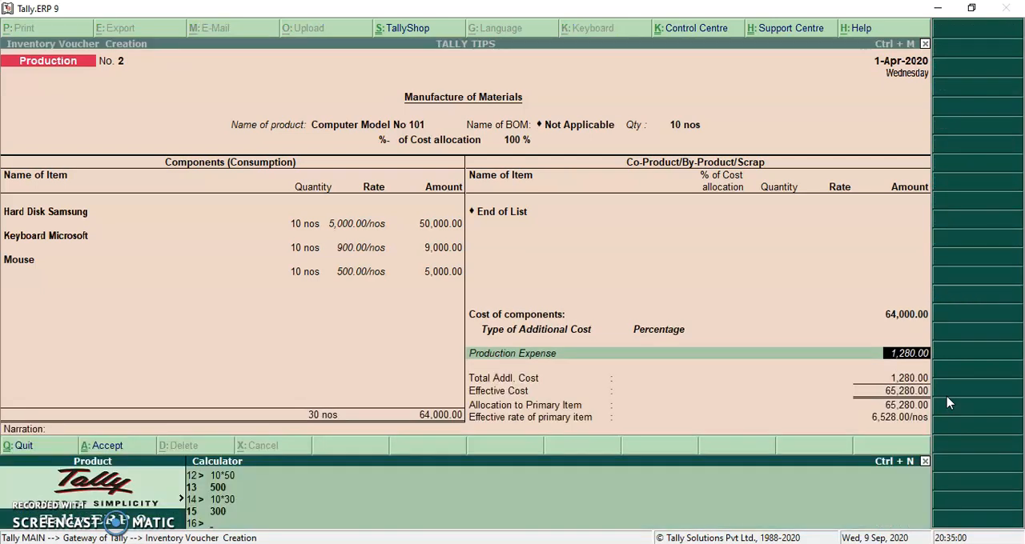
pyautogui.write('150*10')
pyautogui.press('Return')
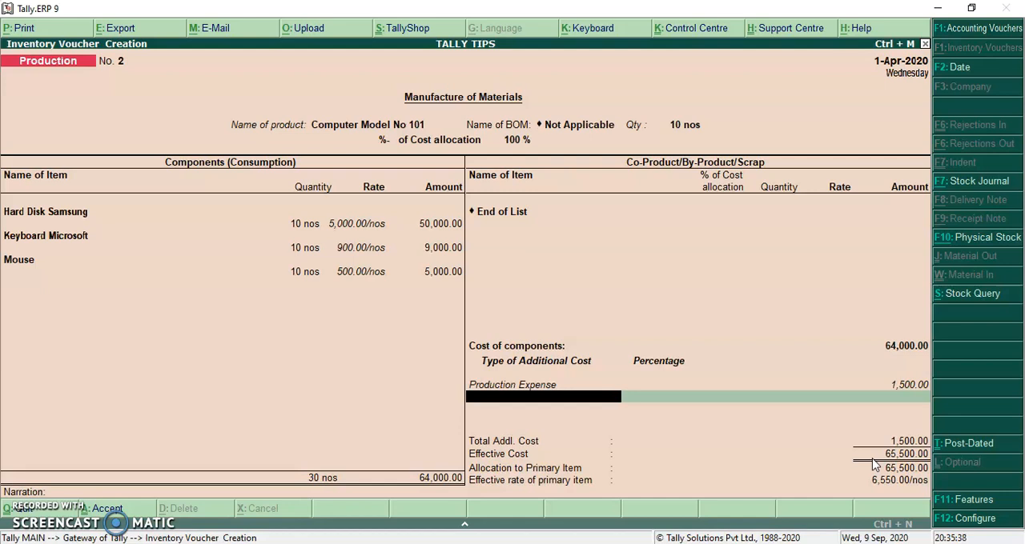
# End the additional cost list, leave the narration empty and save the Production voucher.
pyautogui.press('Return')
pyautogui.press('Return')
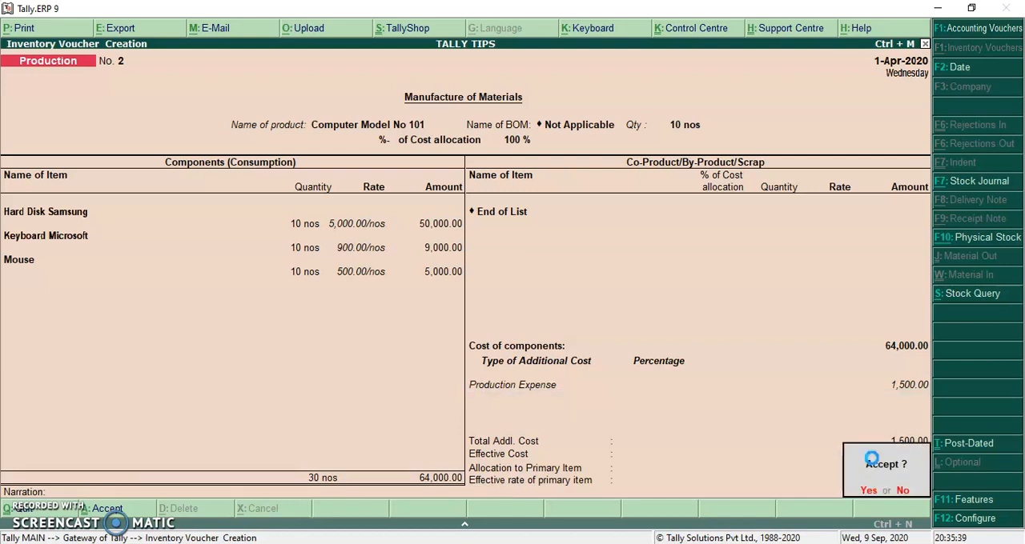
pyautogui.press('Return')
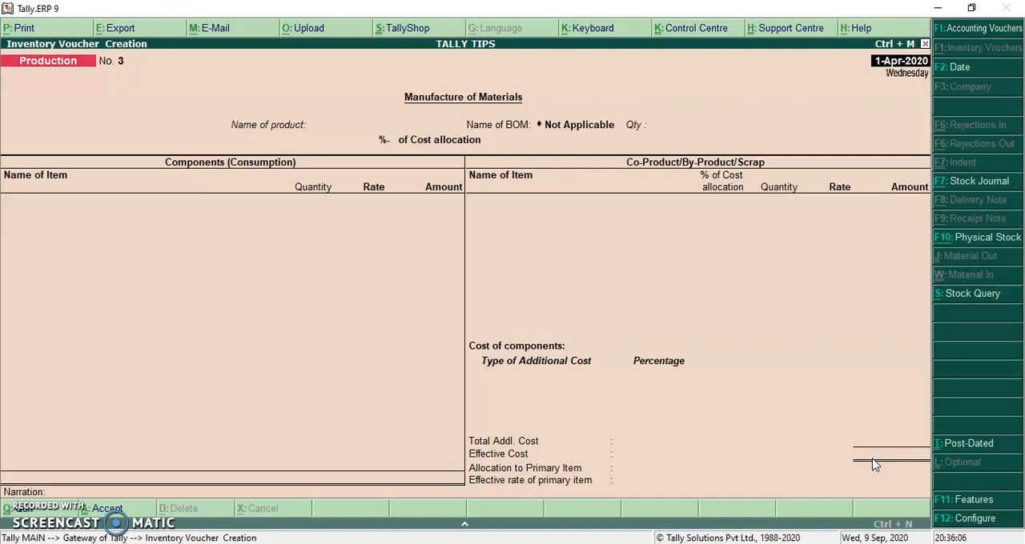
# Leave voucher entry and display the Production Expense ledger from the account books.
pyautogui.press('Escape')
pyautogui.press('Return')
pyautogui.press('d')
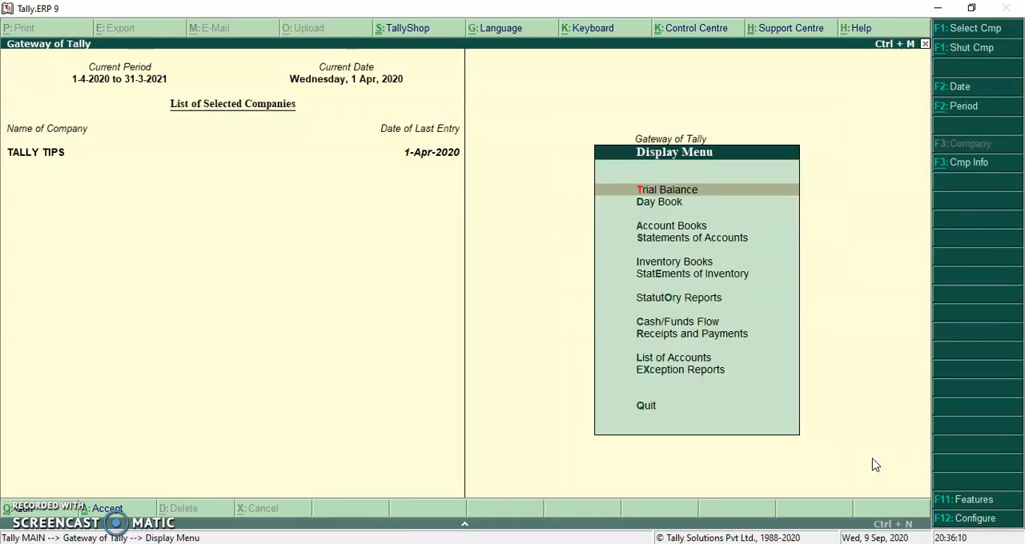
pyautogui.write('al')
pyautogui.write('Pr')
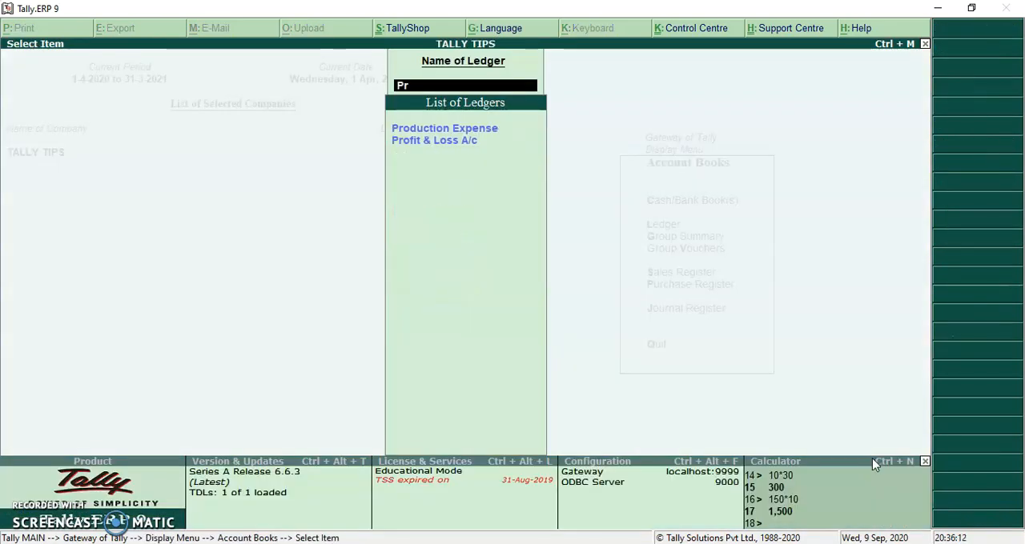
pyautogui.press('Return')
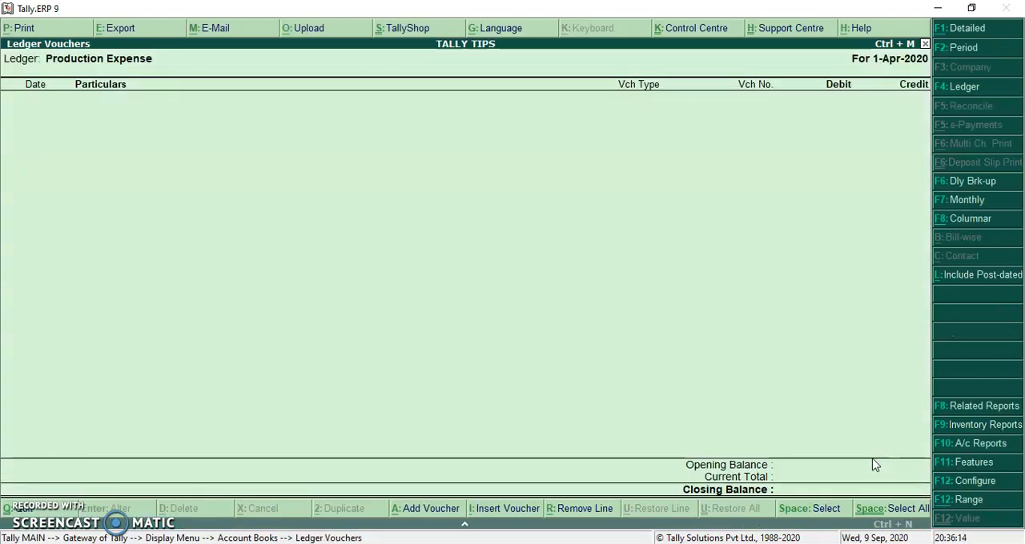